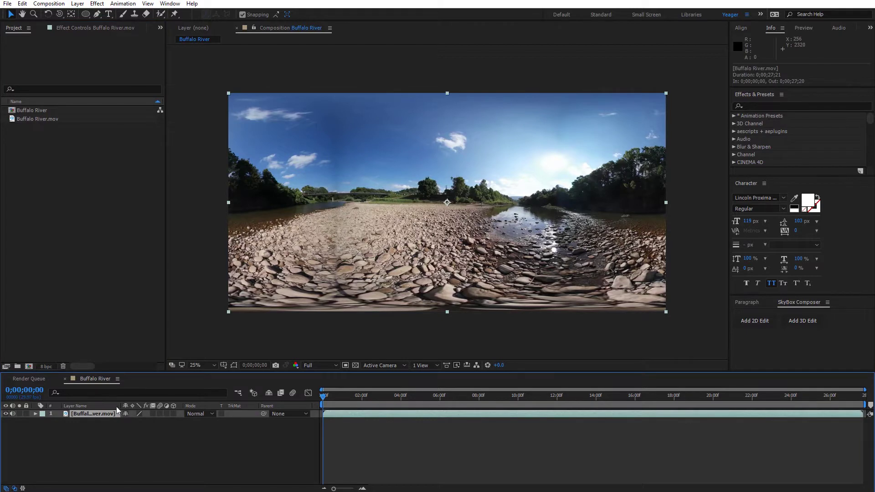
# Apply the Mantra VR Meridian Waves effect to the Buffalo River footage layer and review its frame layout options, keeping Monoscopic.
pyautogui.click(96, 4)
pyautogui.moveTo(212, 208)
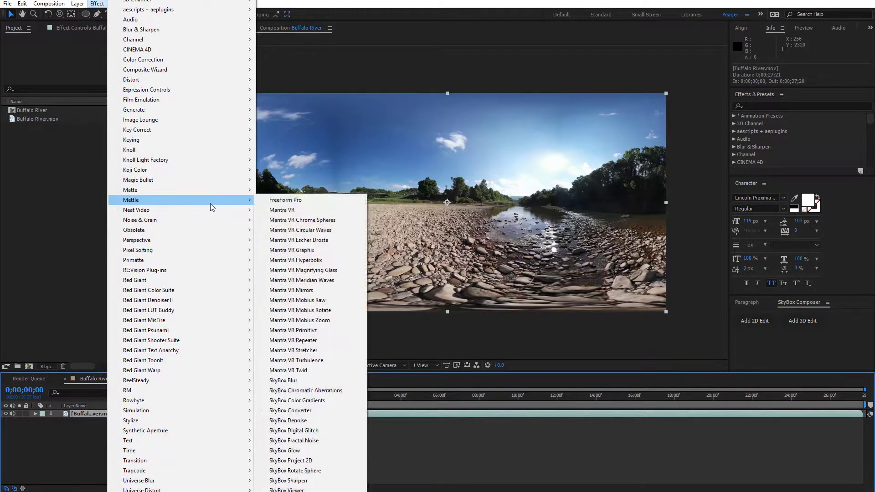
pyautogui.click(299, 280)
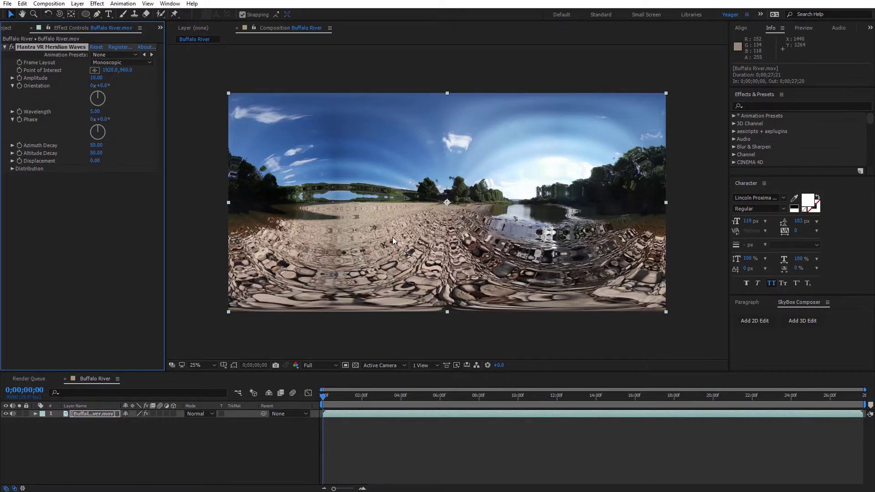
pyautogui.press('.')
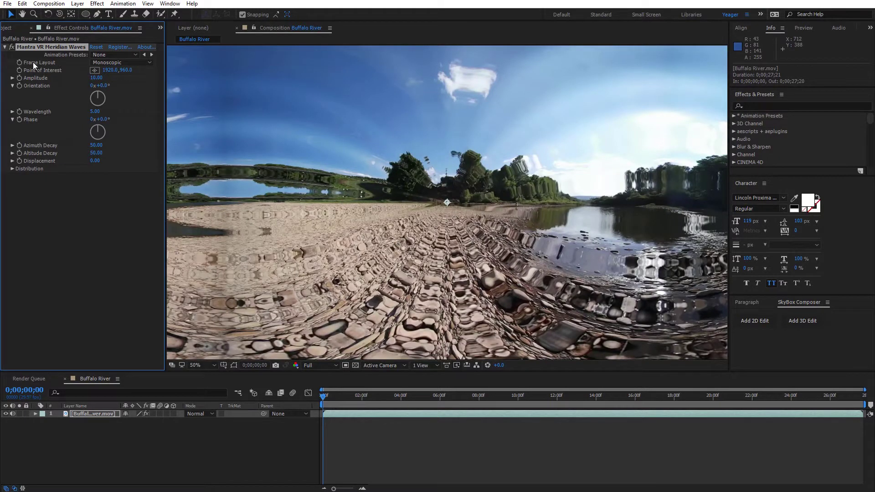
pyautogui.click(116, 64)
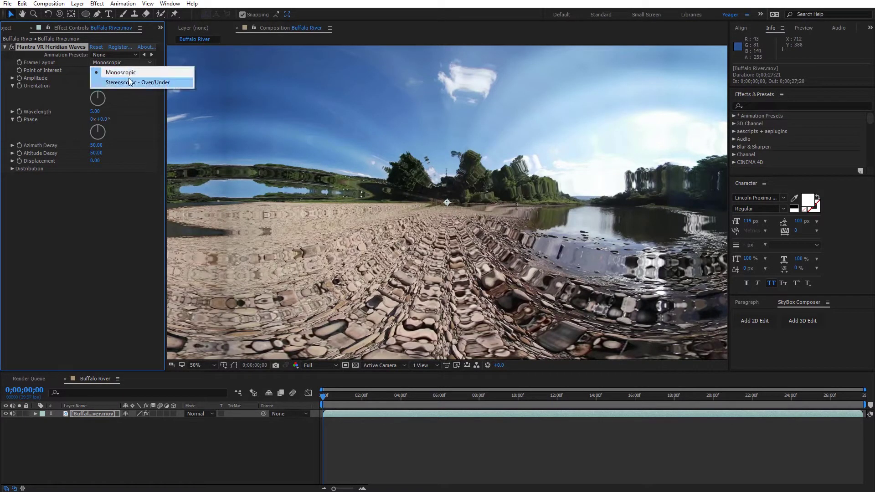
pyautogui.click(69, 63)
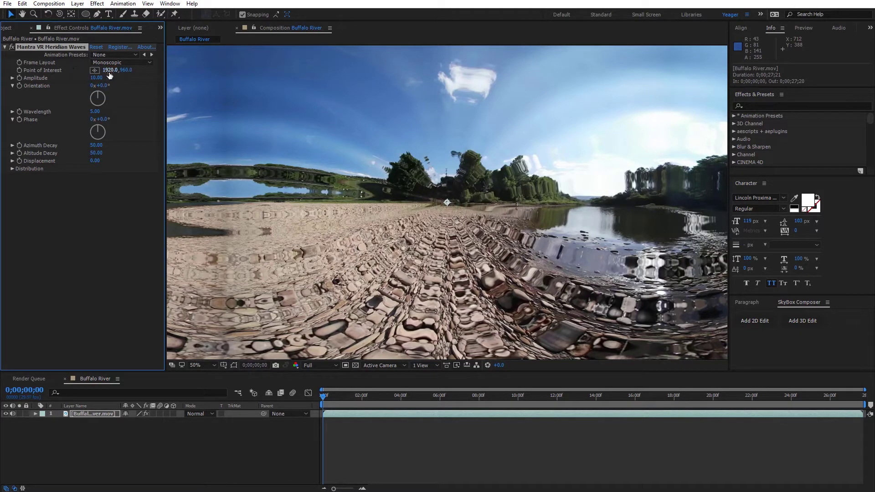
# Move the effect's point of interest to about 1827, 956 and try an Amplitude of 100.
pyautogui.moveTo(109, 75); pyautogui.dragTo(77, 75)
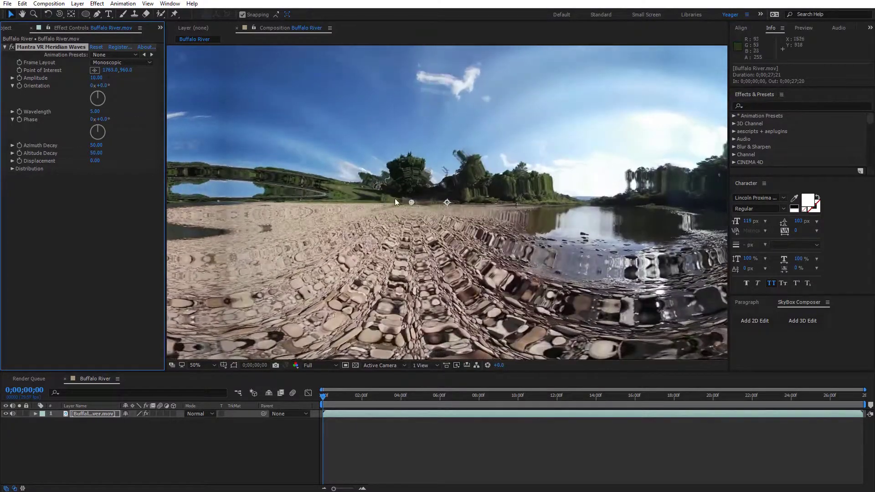
pyautogui.moveTo(412, 203)
pyautogui.mouseDown()
pyautogui.moveTo(370, 269)
pyautogui.moveTo(375, 158)
pyautogui.moveTo(531, 132)
pyautogui.moveTo(312, 188)
pyautogui.moveTo(401, 200)
pyautogui.moveTo(430, 193)
pyautogui.moveTo(418, 202)
pyautogui.mouseUp()
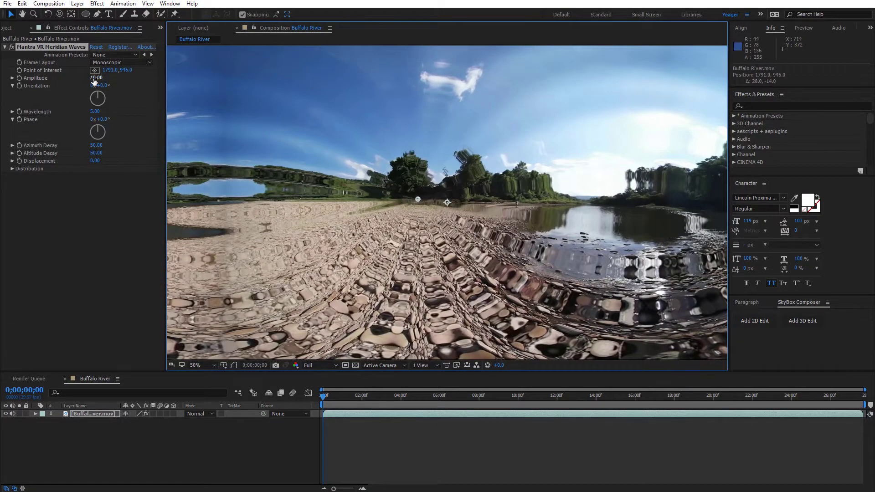
pyautogui.moveTo(94, 81); pyautogui.dragTo(131, 83)
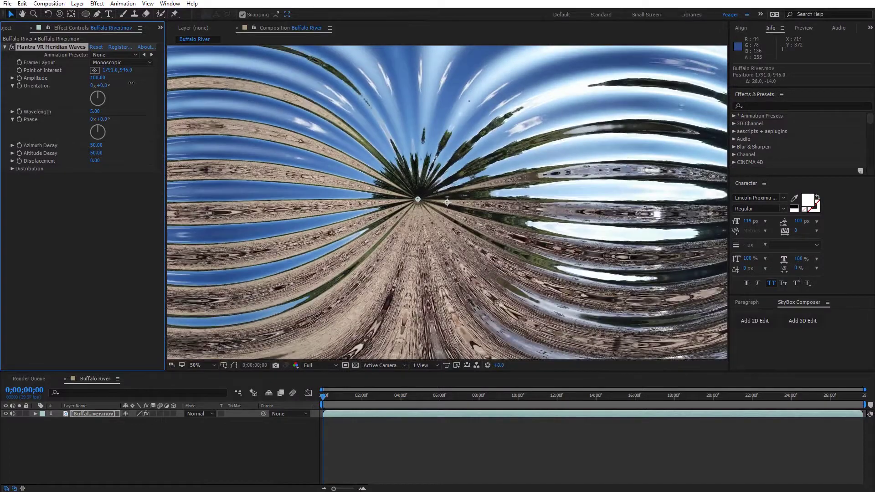
pyautogui.moveTo(418, 200)
pyautogui.mouseDown()
pyautogui.moveTo(475, 243)
pyautogui.moveTo(370, 293)
pyautogui.moveTo(427, 199)
pyautogui.mouseUp()
# Try an Amplitude of 10 for the meridian waves and raise it to 20.
pyautogui.click(96, 78)
pyautogui.write('10')
pyautogui.press('Return')
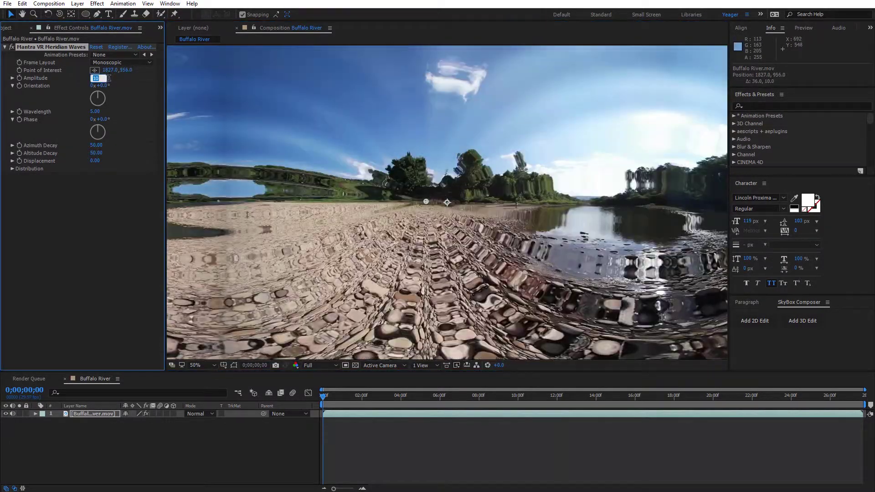
pyautogui.write('20')
pyautogui.press('Return')
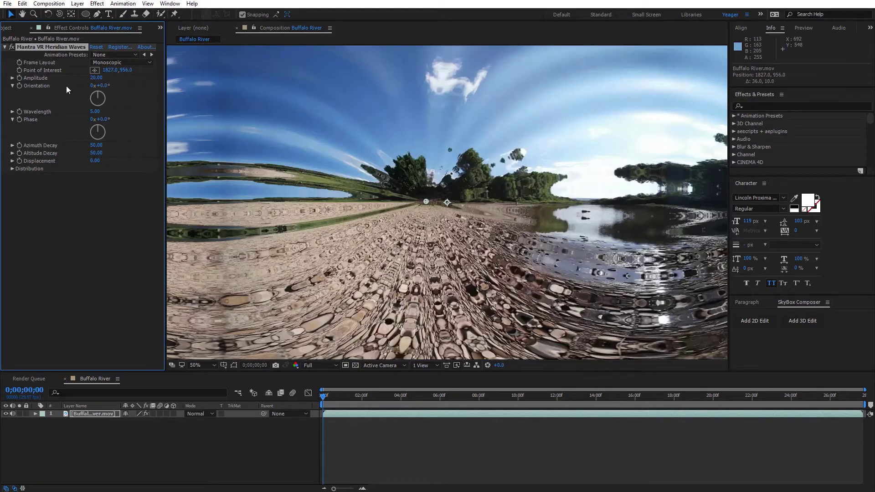
# Rotate the wave Orientation in both directions and leave it at about 134°.
pyautogui.moveTo(104, 86); pyautogui.dragTo(73, 104)
pyautogui.press(',')
pyautogui.press(',')
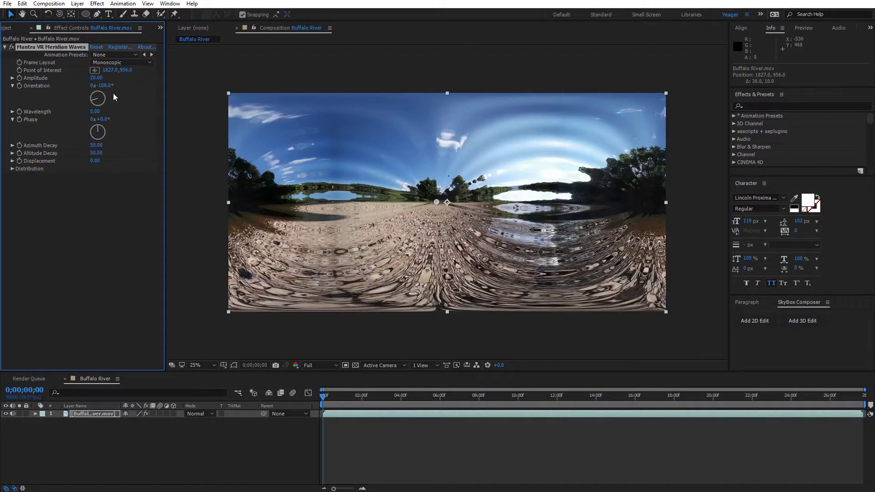
pyautogui.moveTo(104, 86); pyautogui.dragTo(371, 204)
pyautogui.press('.')
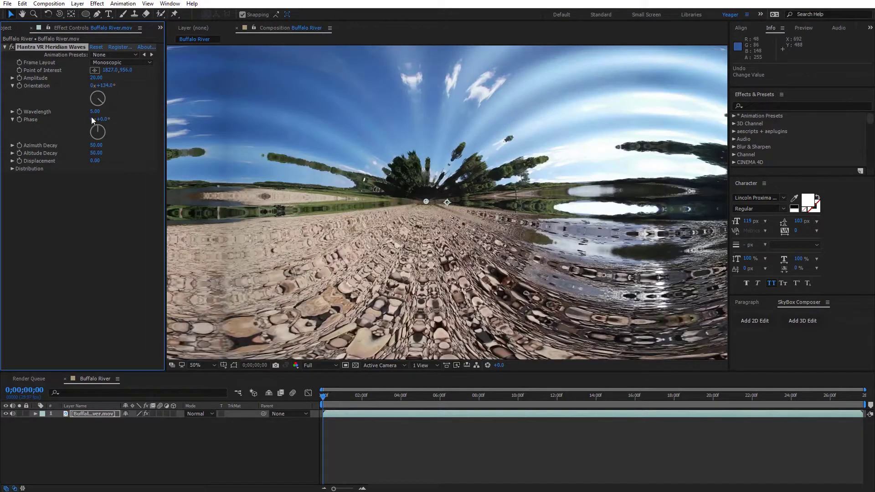
# Test other Wavelength values, advance the Phase to about 1x+296° and turn the Orientation to about 165°.
pyautogui.moveTo(95, 112); pyautogui.dragTo(139, 111)
pyautogui.moveTo(103, 121); pyautogui.dragTo(185, 121)
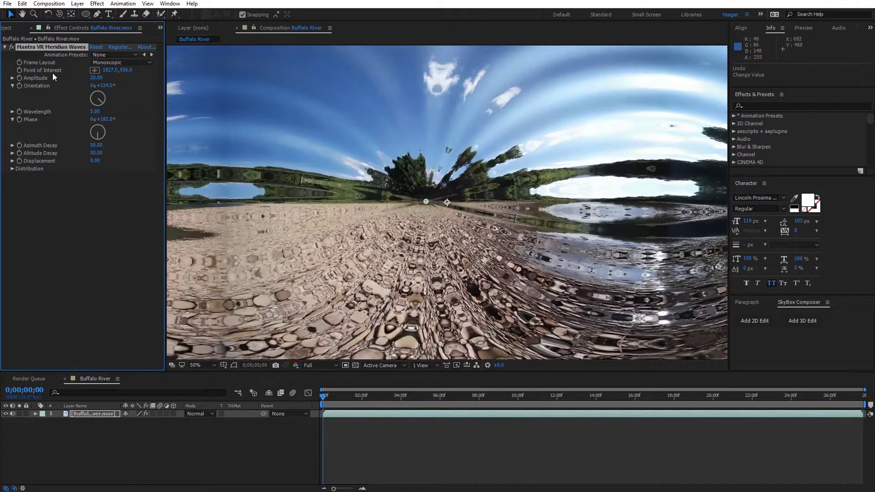
pyautogui.moveTo(109, 121); pyautogui.dragTo(406, 283)
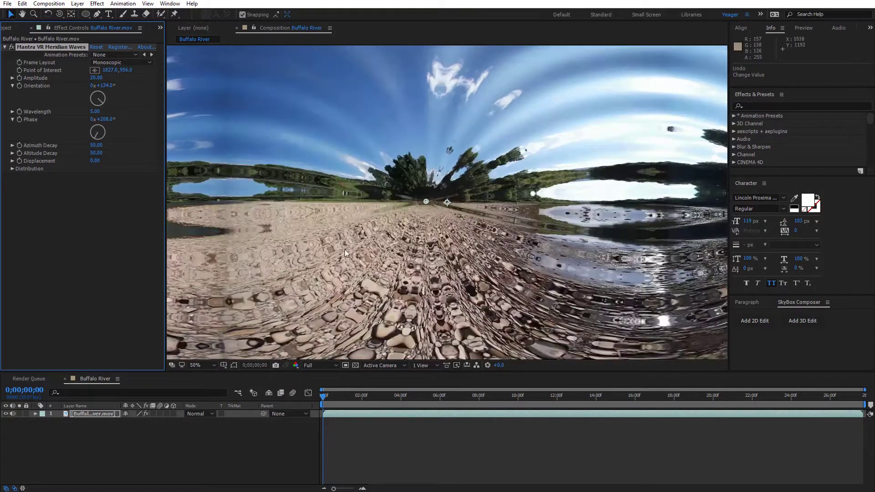
pyautogui.moveTo(108, 122); pyautogui.dragTo(212, 122)
pyautogui.moveTo(268, 176); pyautogui.dragTo(250, 178)
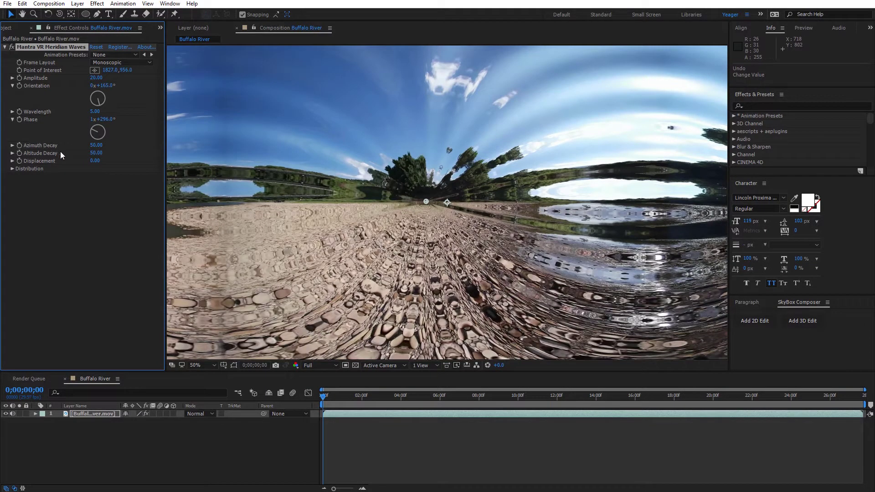
# Try different Azimuth Decay and Altitude Decay amounts and raise both to 100.
pyautogui.scroll(-2, 376, 156)
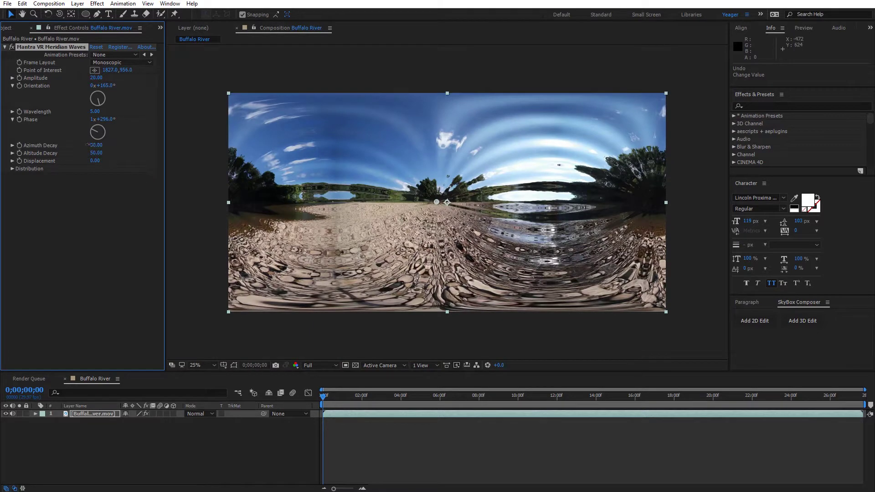
pyautogui.moveTo(88, 145); pyautogui.dragTo(50, 161)
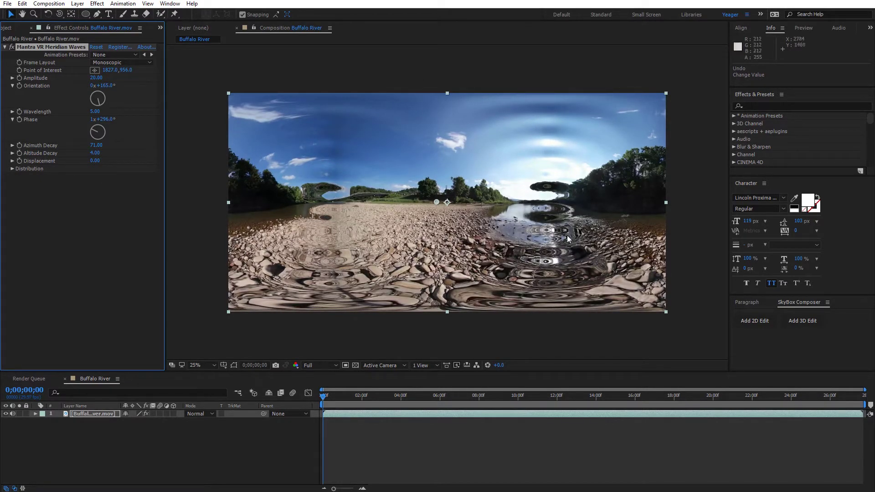
pyautogui.moveTo(98, 153); pyautogui.dragTo(162, 120)
pyautogui.press('.')
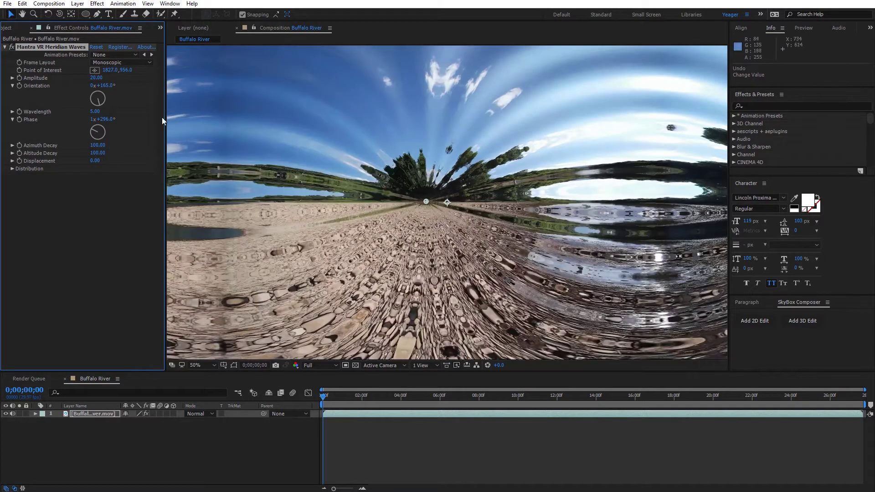
# Test Displacement values of 85 and 60 on the waves, resetting the effect to its defaults after each test.
pyautogui.moveTo(94, 160); pyautogui.dragTo(135, 164)
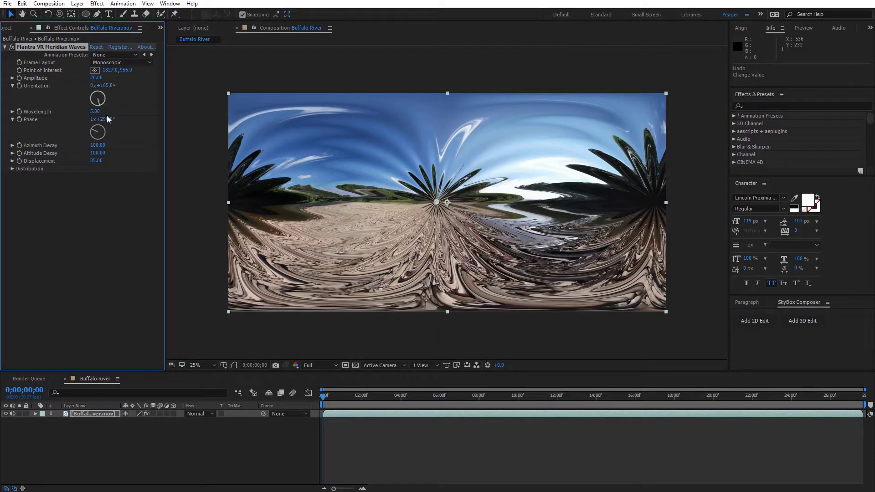
pyautogui.click(97, 47)
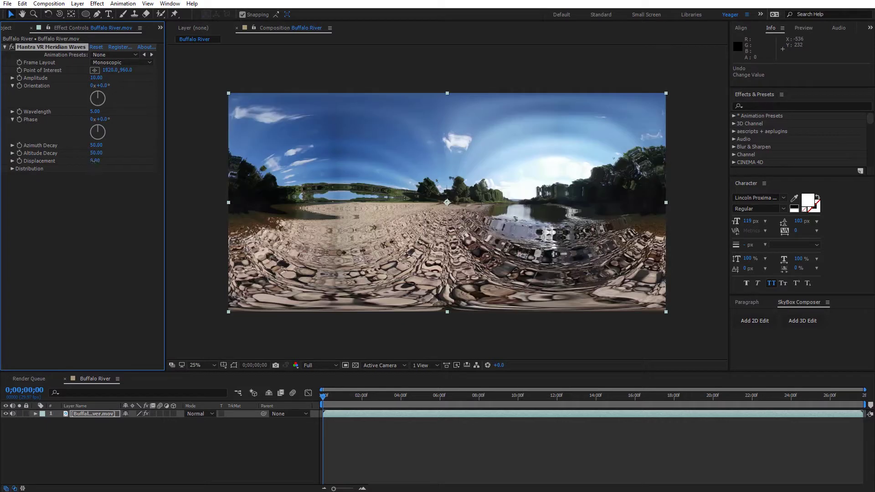
pyautogui.moveTo(94, 160); pyautogui.dragTo(142, 165)
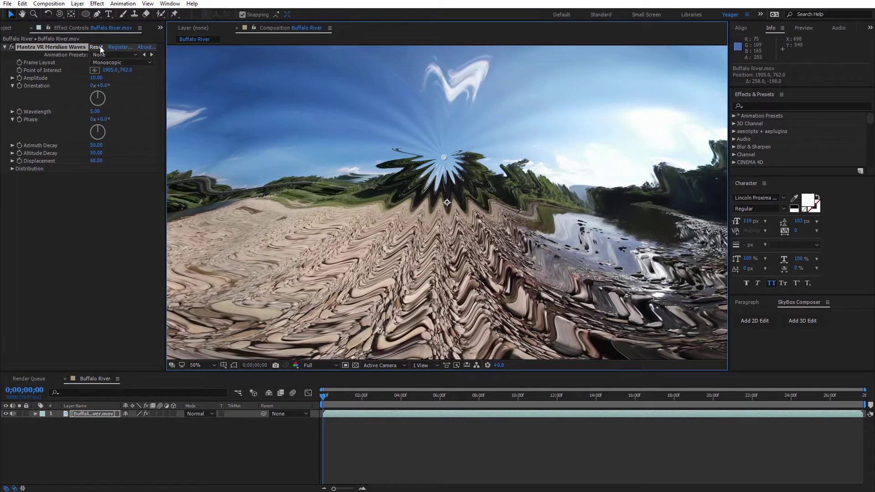
pyautogui.click(97, 47)
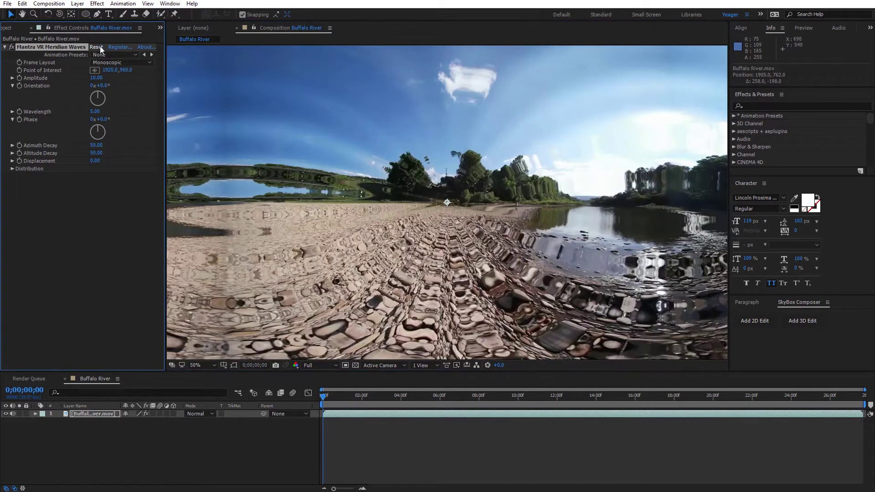
# Expand the Distribution settings, keep the Fibonacci type and set the Number Of Instances to 7.
pyautogui.click(12, 168)
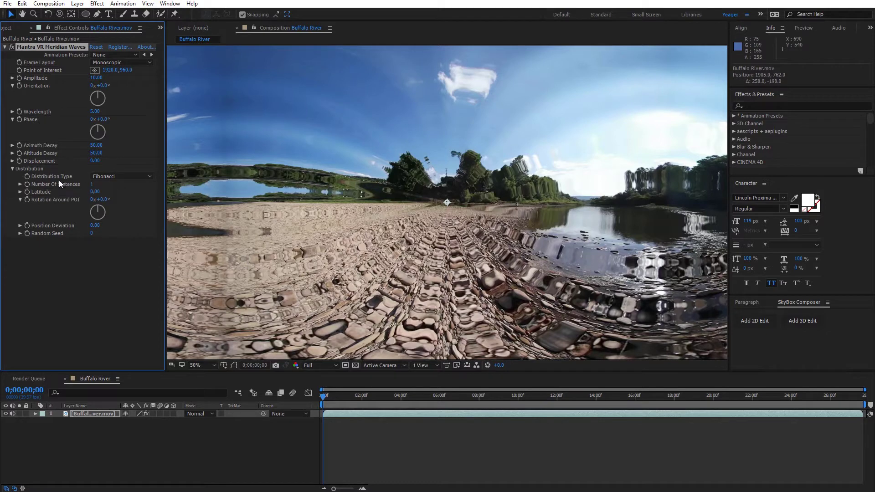
pyautogui.click(107, 177)
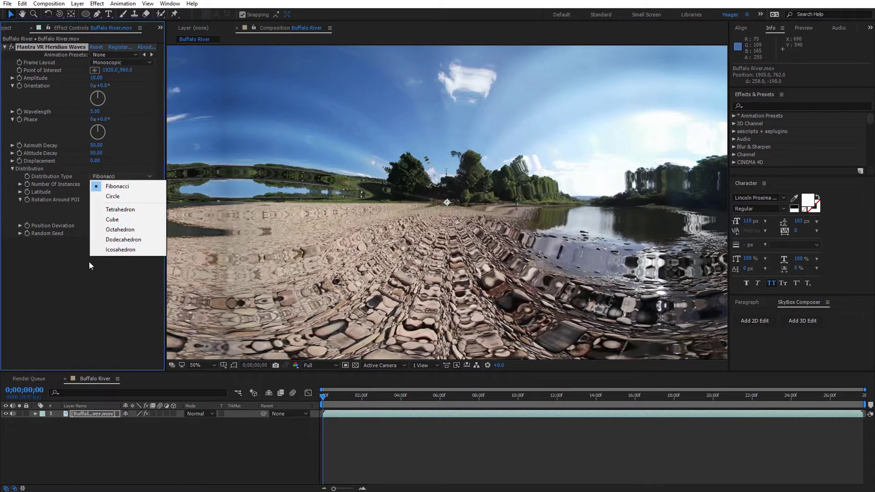
pyautogui.click(53, 247)
pyautogui.moveTo(91, 185); pyautogui.dragTo(121, 185)
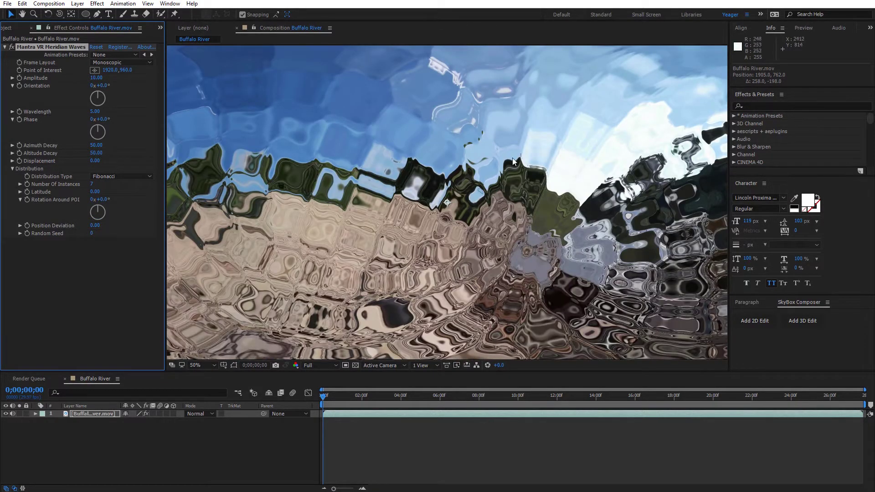
pyautogui.press(',')
pyautogui.press(',')
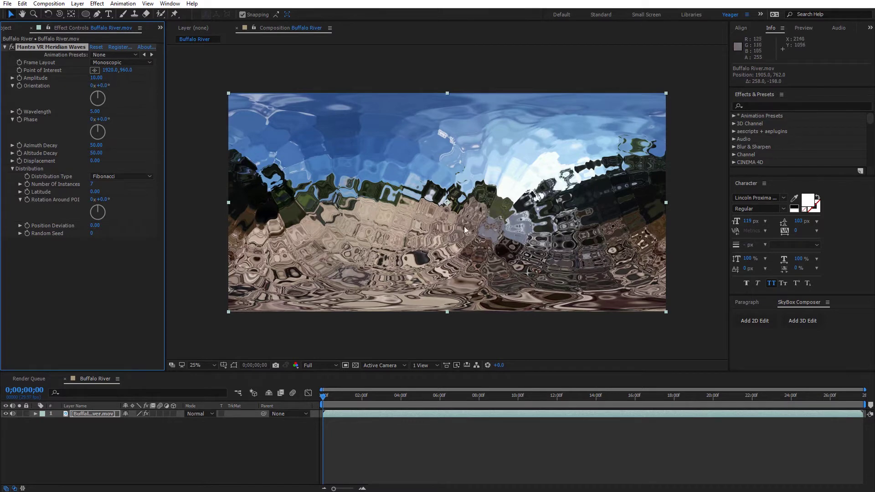
pyautogui.press('.')
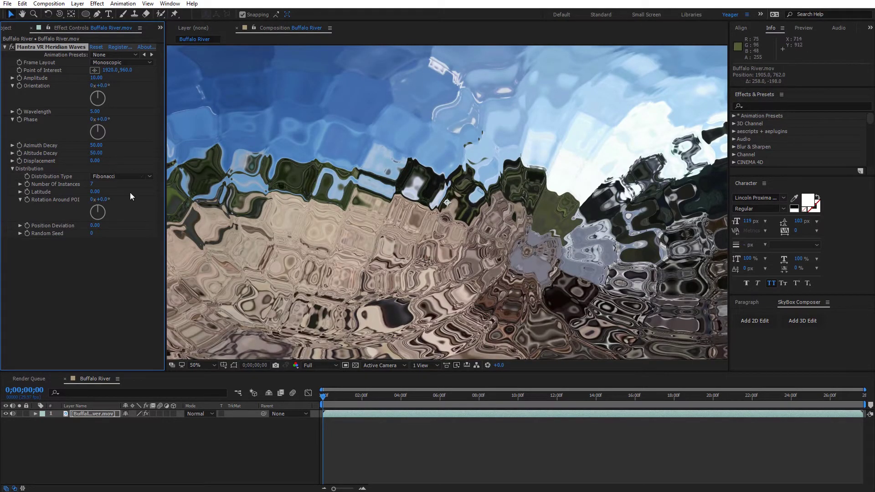
pyautogui.press(',')
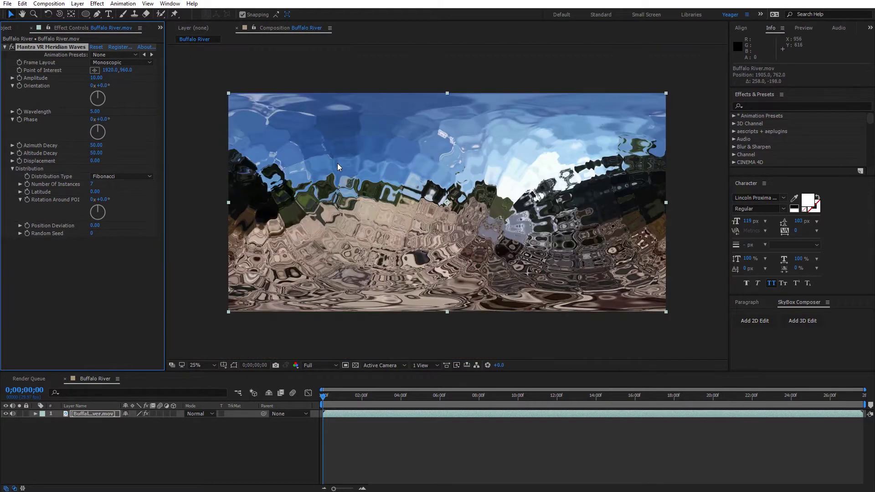
# Try distribution Latitude values from -100 to 98, set it to 6, and shift the point of interest to 2263, 960.
pyautogui.moveTo(94, 194); pyautogui.dragTo(35, 192)
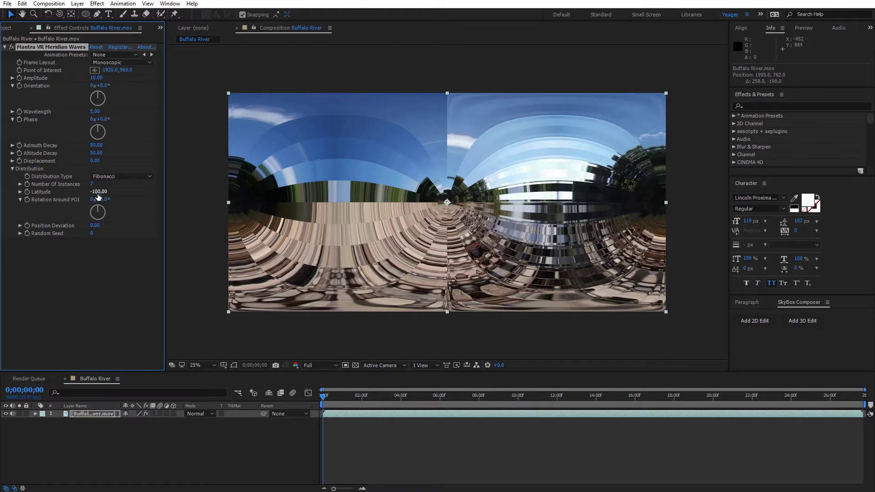
pyautogui.moveTo(98, 197); pyautogui.dragTo(228, 193)
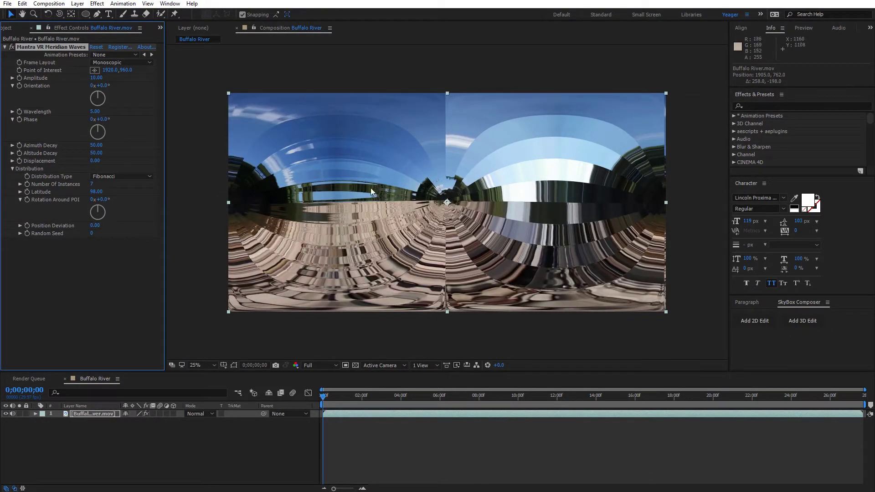
pyautogui.moveTo(89, 193); pyautogui.dragTo(53, 193)
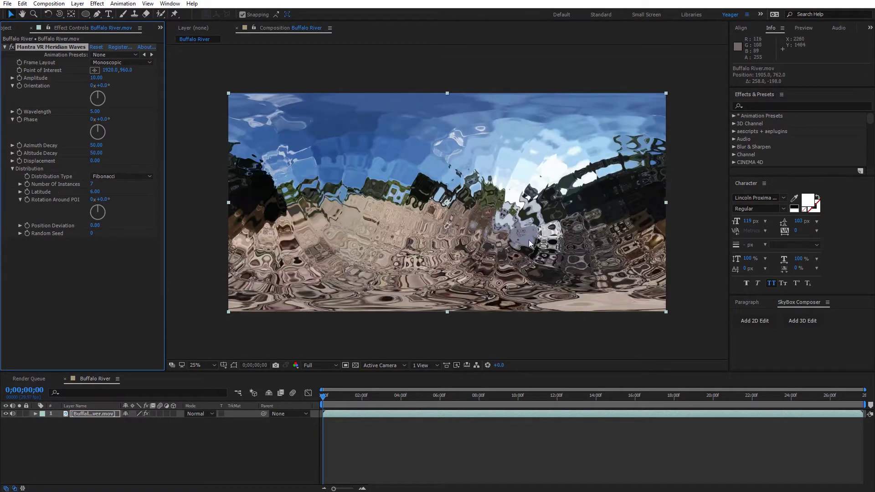
pyautogui.scroll(2, 511, 215)
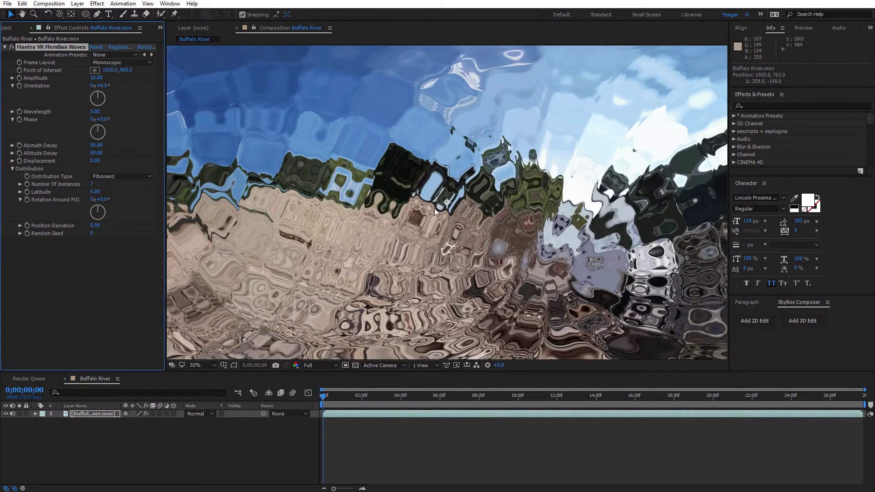
pyautogui.scroll(-2, 443, 199)
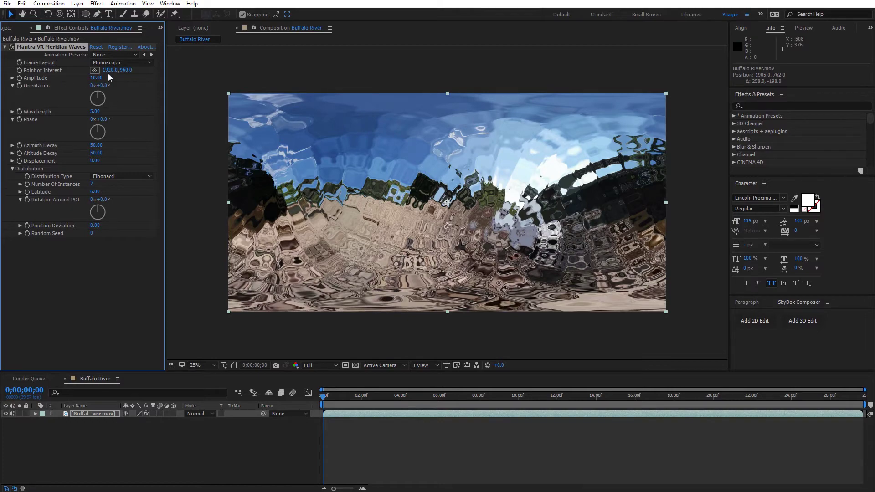
pyautogui.moveTo(121, 72); pyautogui.dragTo(156, 147)
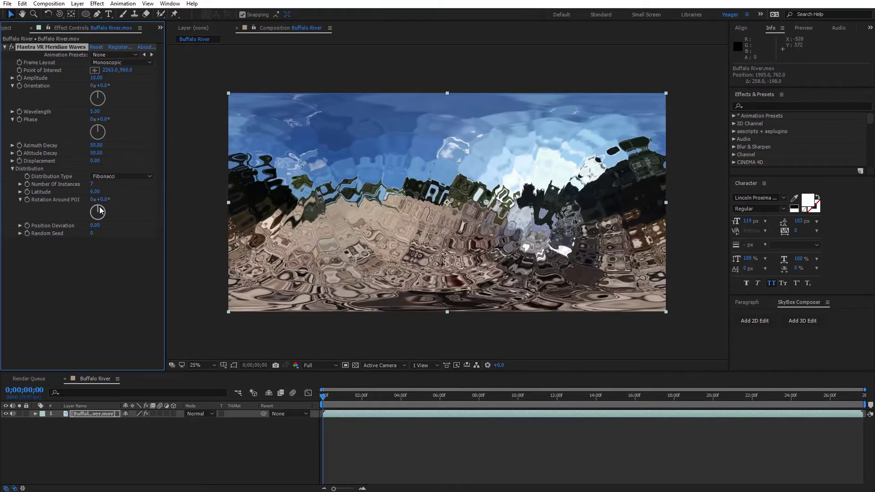
# Set the distribution's Rotation Around POI to about 251°, Position Deviation to 37 and Random Seed to 570.
pyautogui.moveTo(100, 210); pyautogui.dragTo(258, 188)
pyautogui.moveTo(263, 190); pyautogui.dragTo(209, 192)
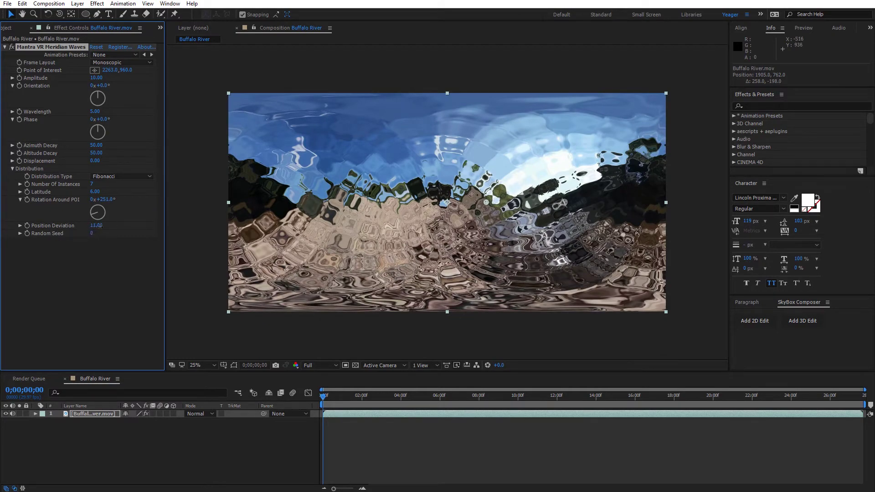
pyautogui.moveTo(95, 225); pyautogui.dragTo(118, 233)
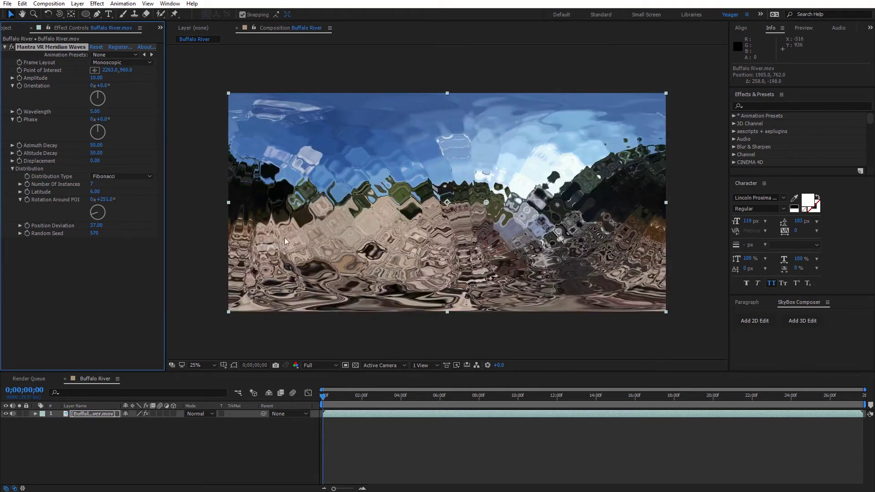